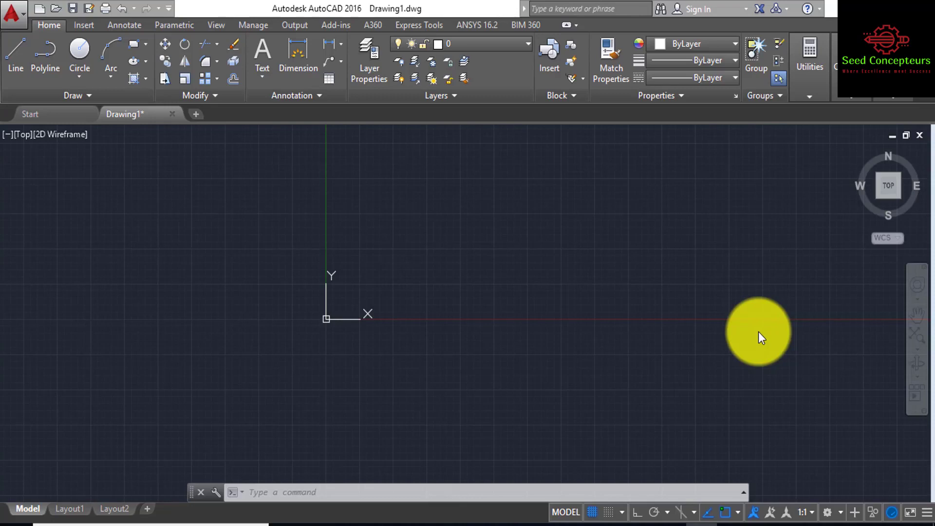
# Open Drafting Settings with the DS alias, showing snap and grid spacing of 10.
pyautogui.click(534, 265)
pyautogui.click(443, 365)
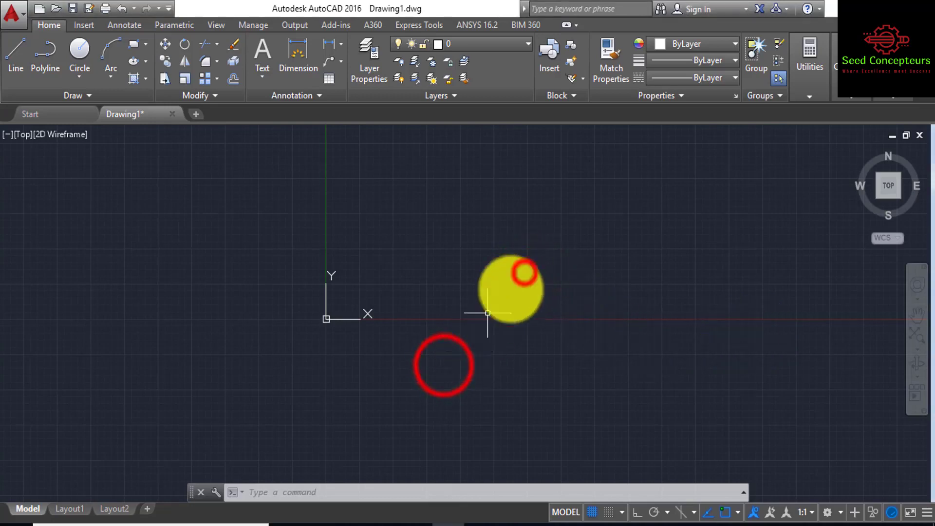
pyautogui.click(475, 334)
pyautogui.write('D')
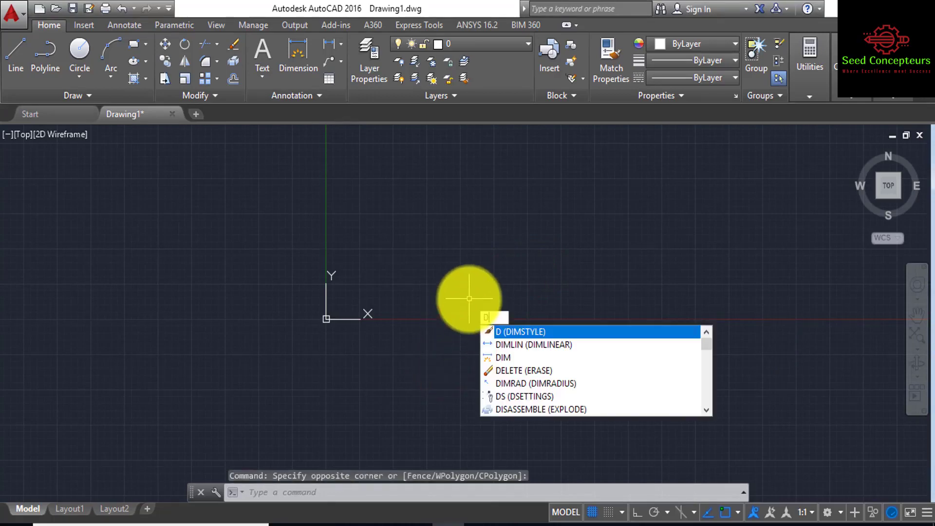
pyautogui.write('S')
pyautogui.press('Return')
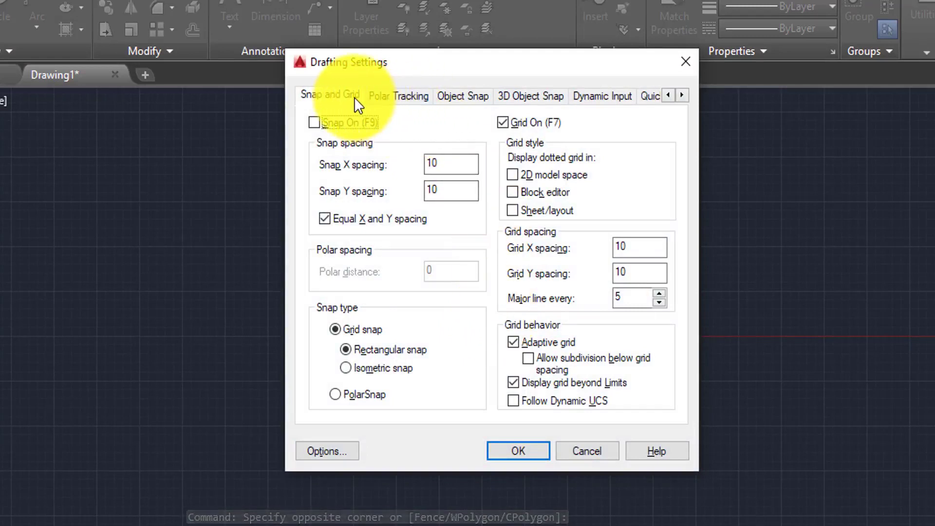
# Review the Polar Tracking, 3D Object Snap, Dynamic Input, Quick Properties and Selection Cycling pages, ending on Object Snap.
pyautogui.click(422, 100)
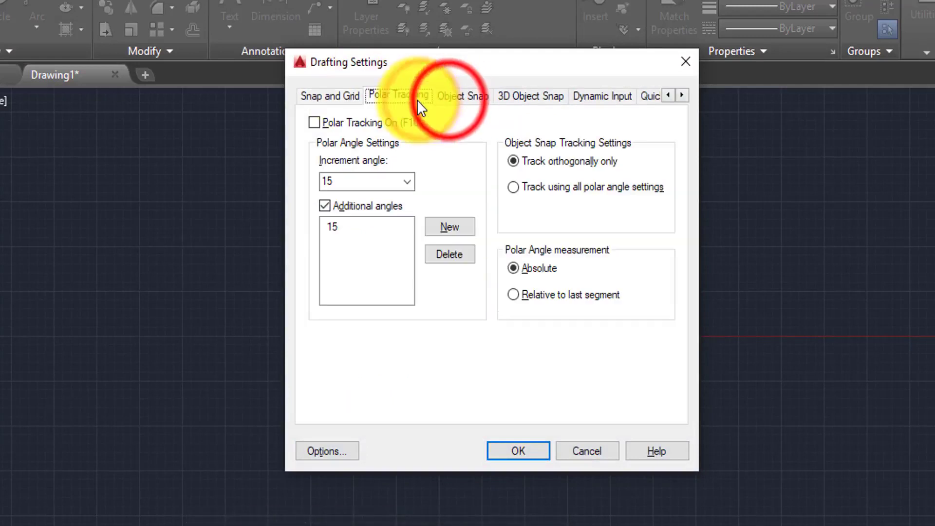
pyautogui.click(448, 100)
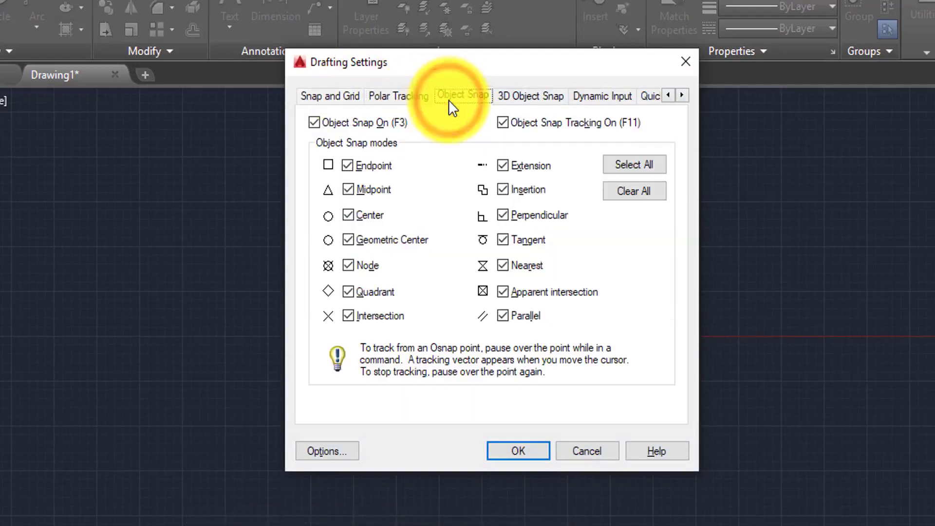
pyautogui.click(524, 95)
pyautogui.click(604, 95)
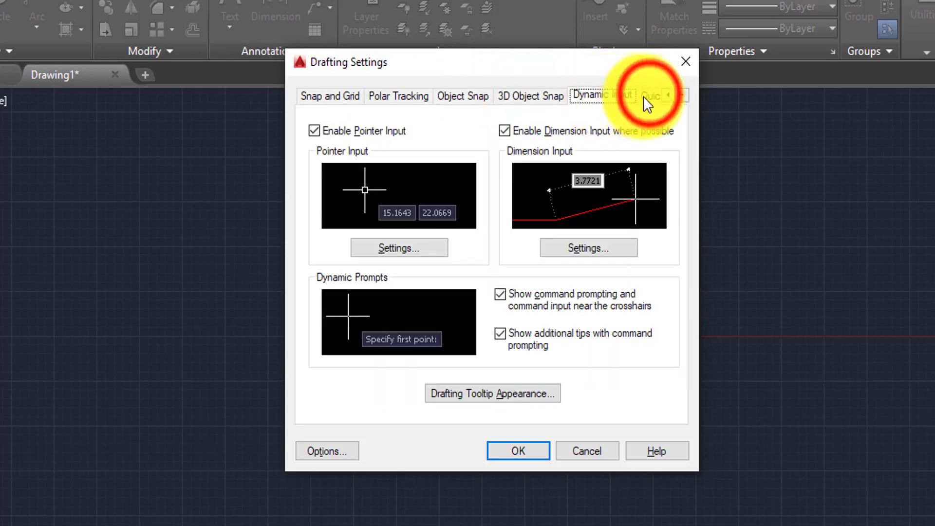
pyautogui.click(649, 92)
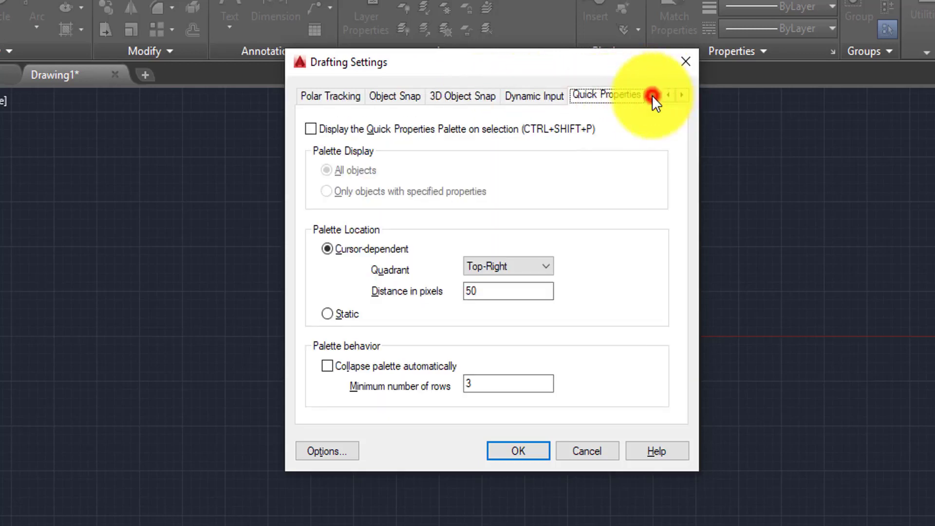
pyautogui.click(651, 94)
pyautogui.click(680, 95)
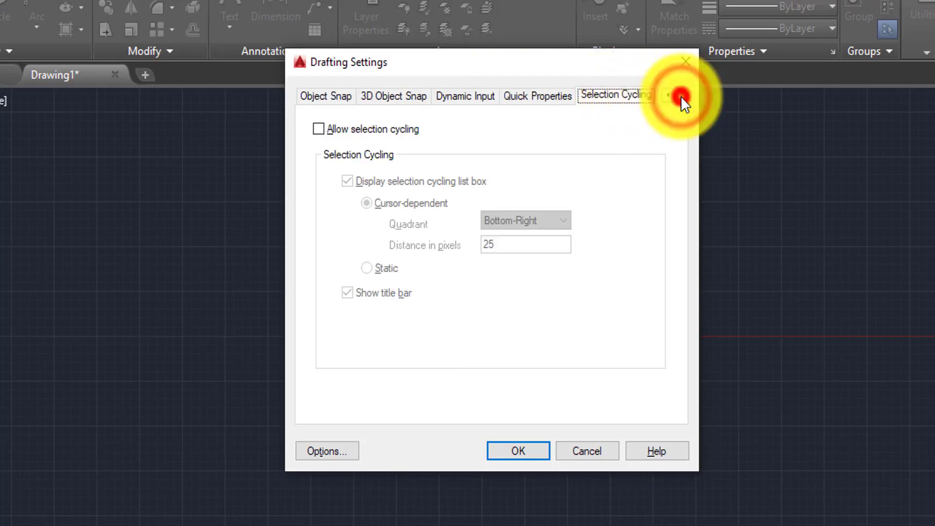
pyautogui.click(322, 95)
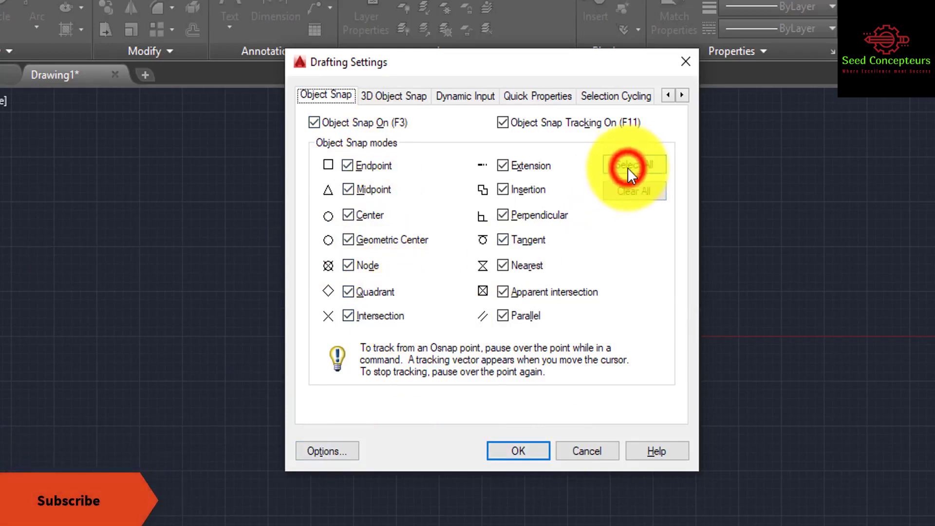
# Clear and reselect all object snap modes, view 3D Object Snap and Dynamic Input, then cancel.
pyautogui.click(627, 190)
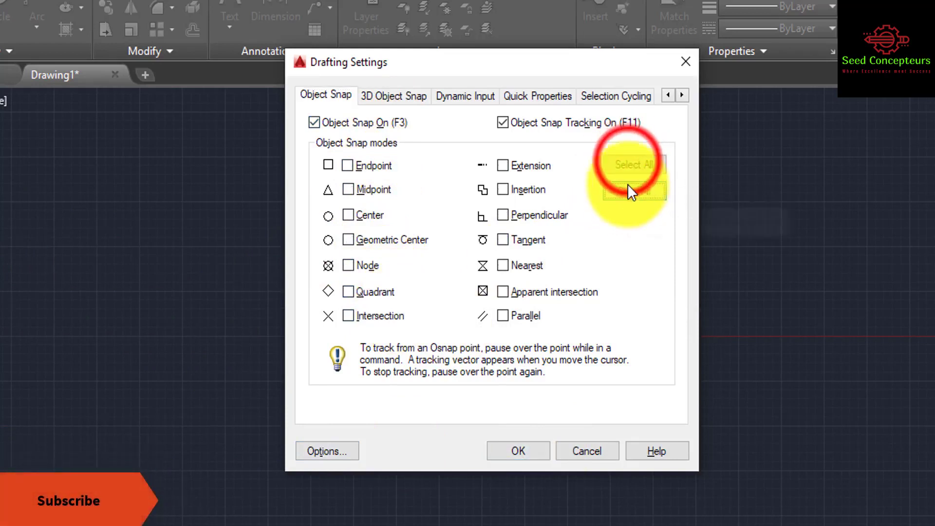
pyautogui.click(628, 160)
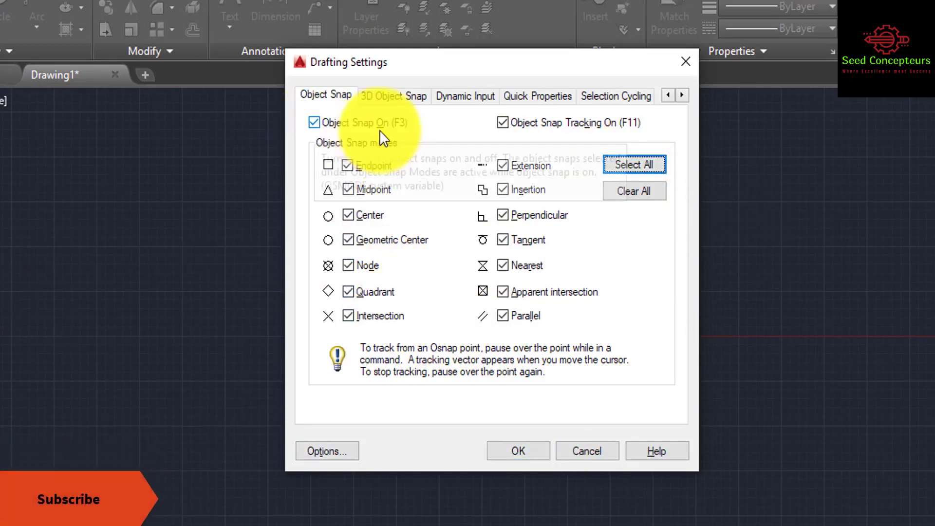
pyautogui.click(384, 97)
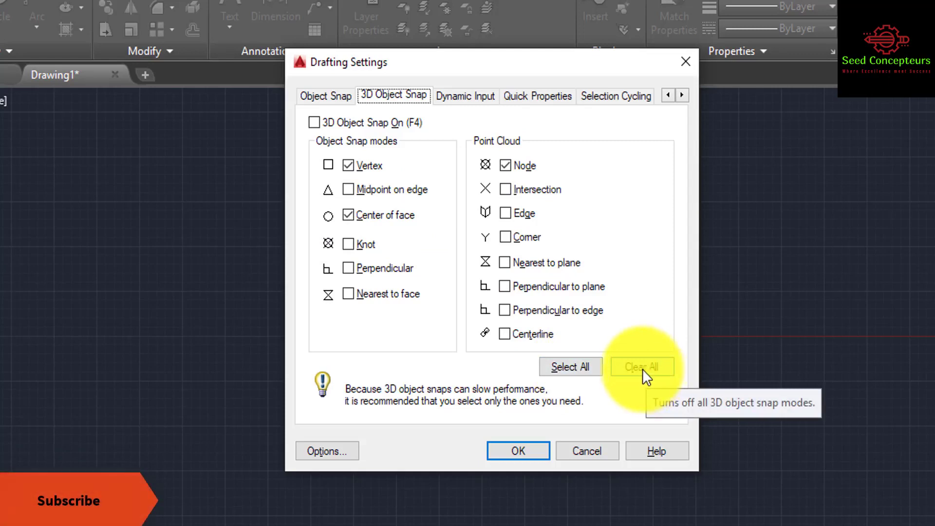
pyautogui.click(465, 93)
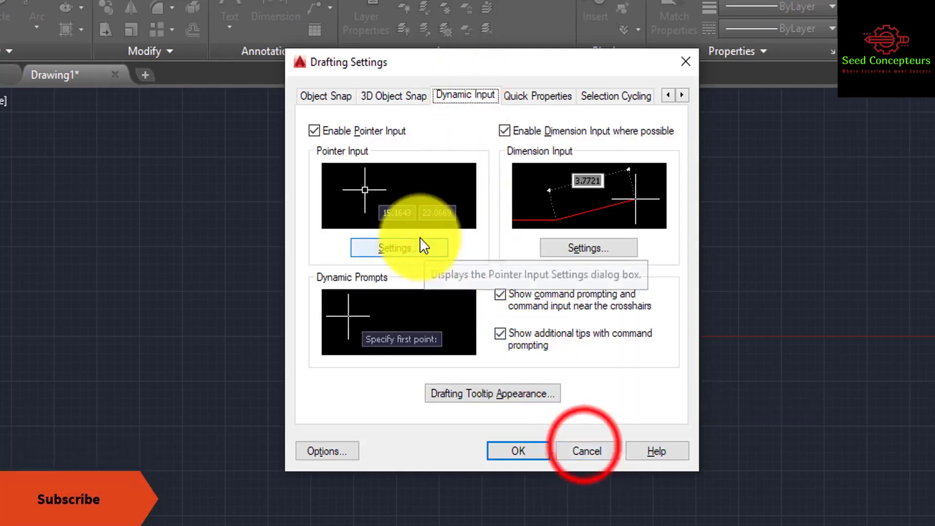
pyautogui.click(581, 446)
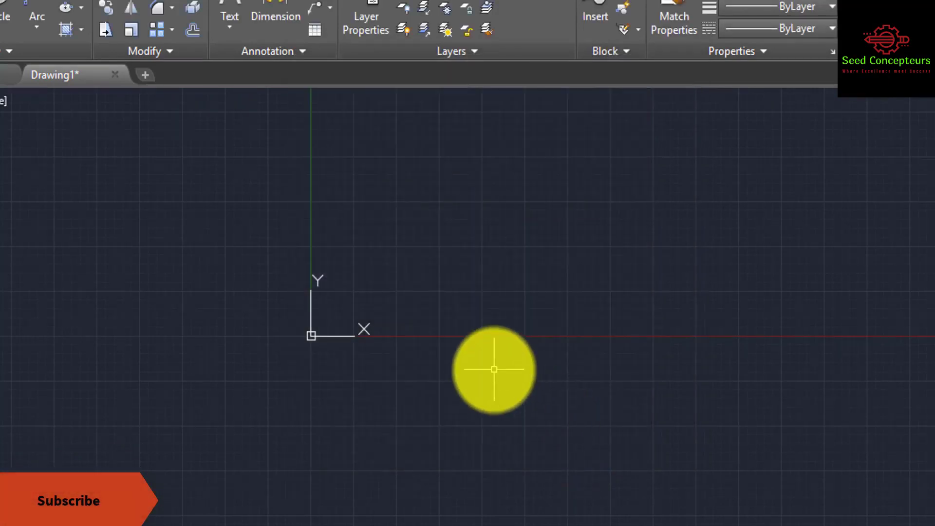
pyautogui.click(409, 272)
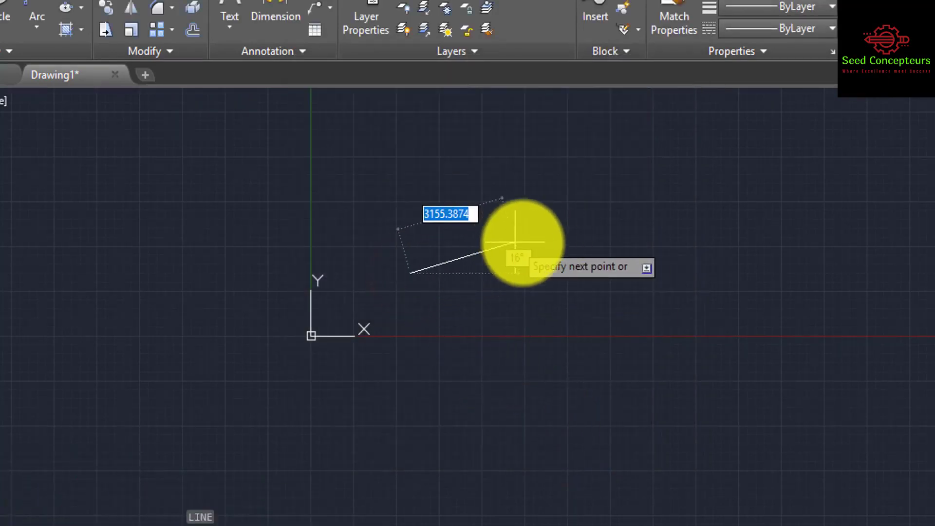
# Cancel the pending line and switch off dimension input and pointer input under Dynamic Input.
pyautogui.press('Escape')
pyautogui.press('Return')
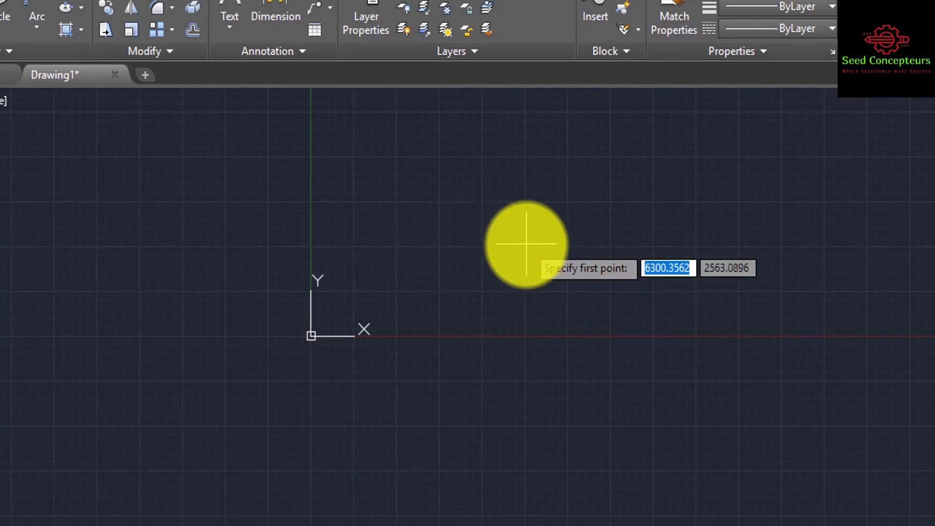
pyautogui.press('Escape')
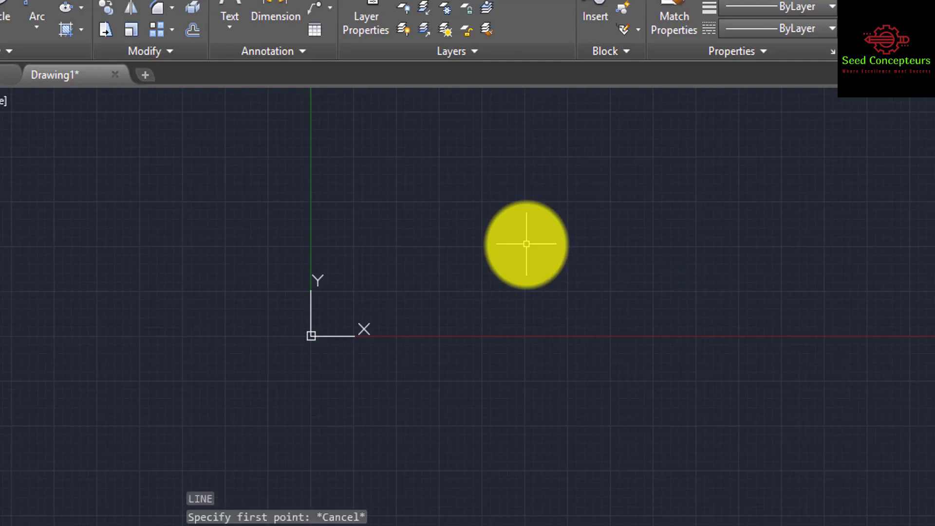
pyautogui.press('Escape')
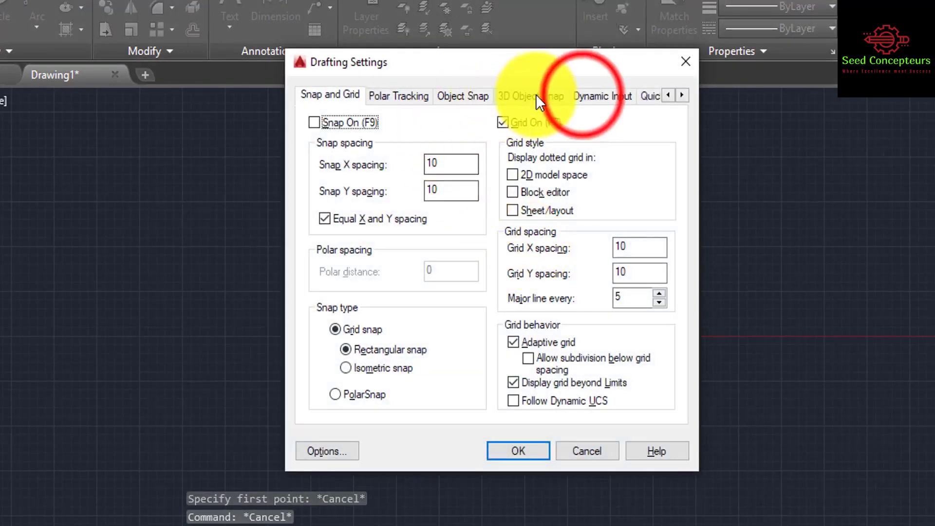
pyautogui.click(582, 95)
pyautogui.click(510, 129)
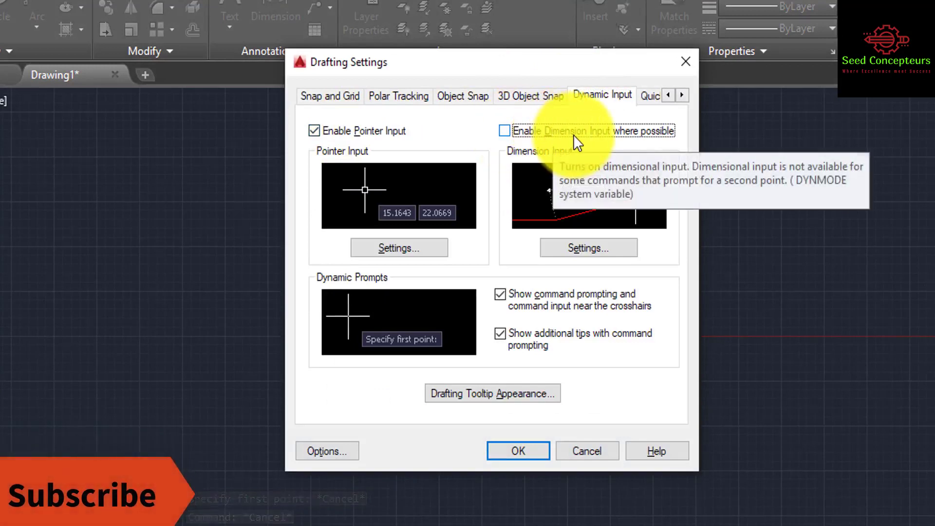
pyautogui.click(350, 130)
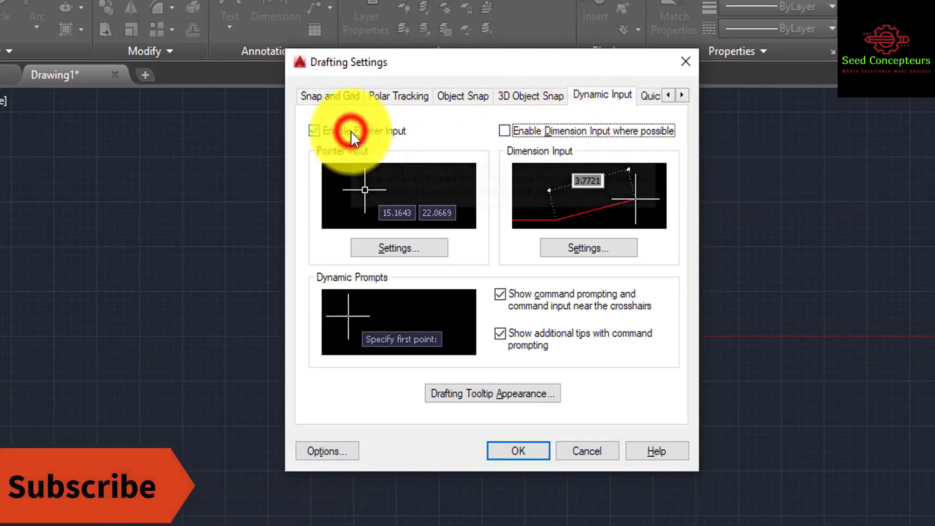
pyautogui.click(518, 451)
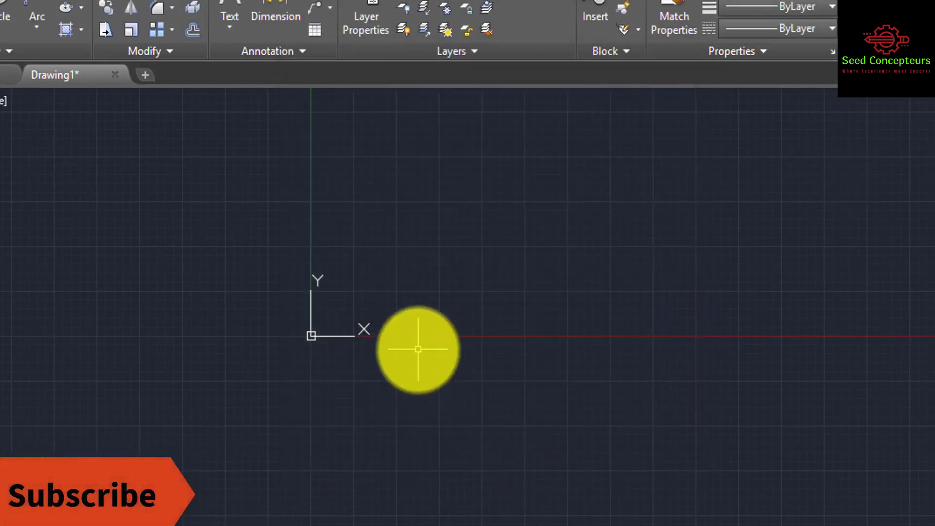
# Test a LINE command with dynamic input off, then cancel it without drawing.
pyautogui.press('l')
pyautogui.press('Return')
pyautogui.click(407, 269)
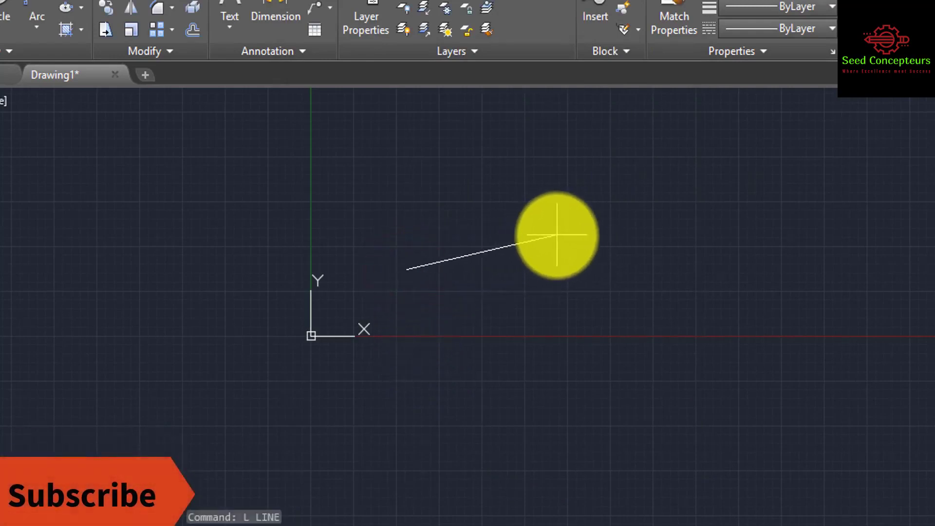
pyautogui.rightClick(441, 260)
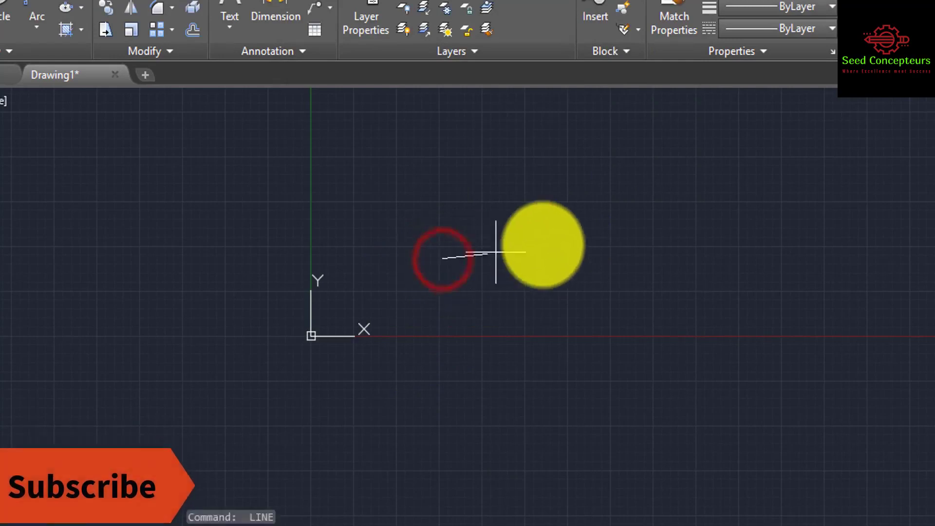
pyautogui.click(578, 241)
pyautogui.press('Escape')
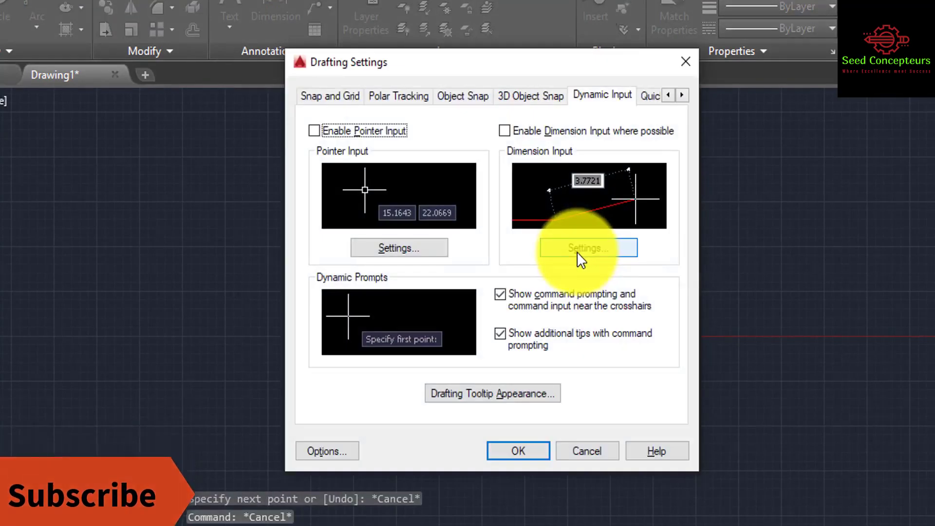
# Reopen Drafting Settings, toggle pointer and dimension input back, view Quick Properties, and cancel.
pyautogui.click(387, 129)
pyautogui.click(390, 131)
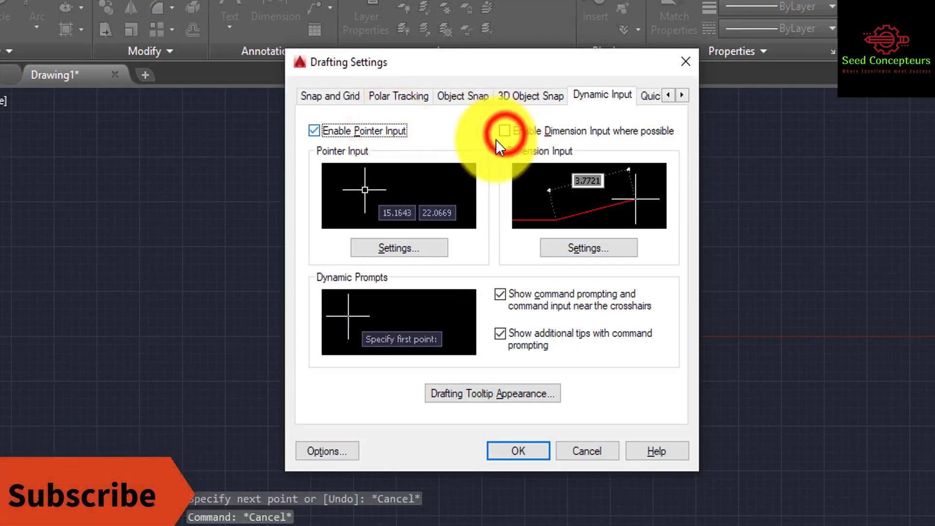
pyautogui.click(504, 131)
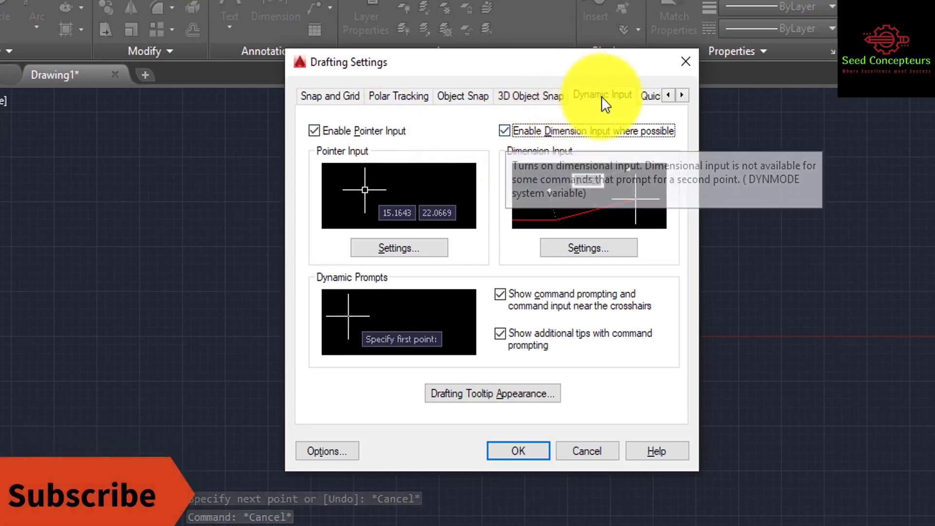
pyautogui.click(651, 96)
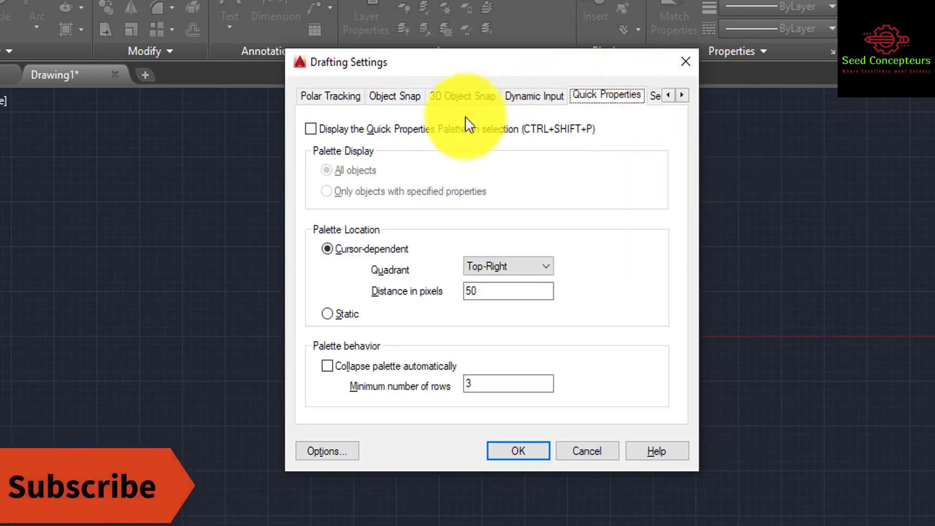
pyautogui.click(580, 449)
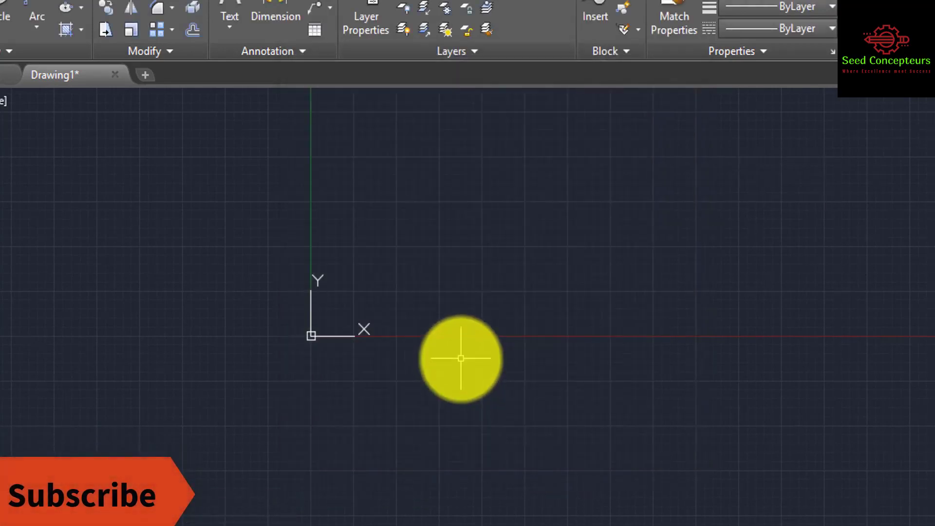
# Draw a single horizontal line across the upper canvas with LINE.
pyautogui.write('l')
pyautogui.press('Return')
pyautogui.click(370, 220)
pyautogui.click(640, 225)
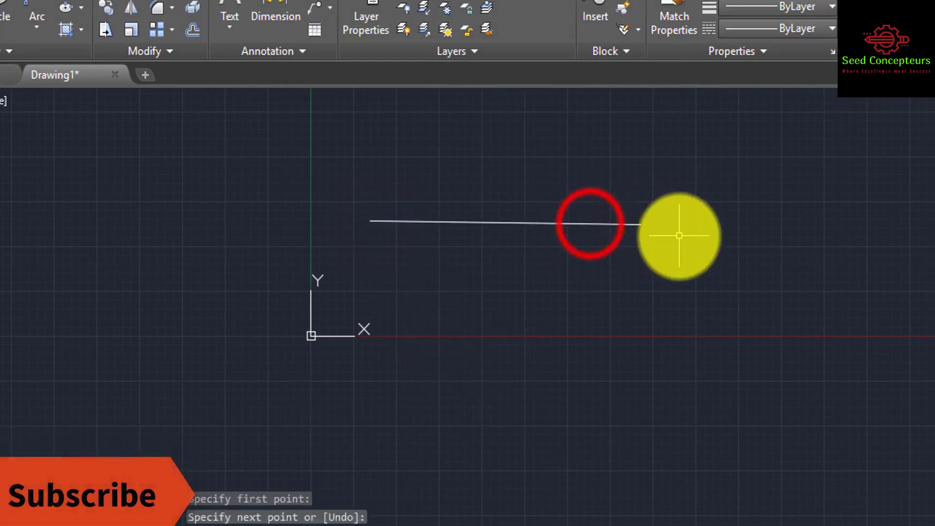
pyautogui.press('Escape')
pyautogui.press('Escape')
pyautogui.click(591, 224)
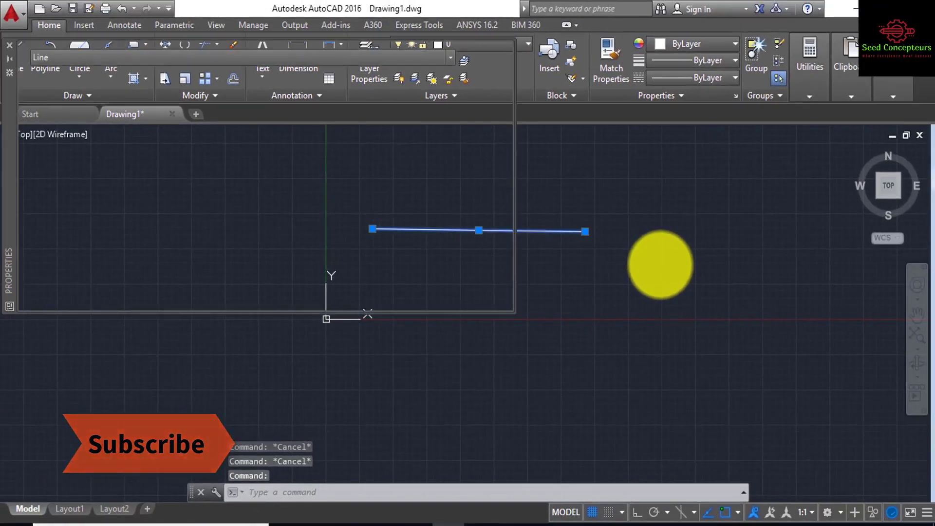
# Show the line's full Properties palette with Ctrl+1, then close it.
pyautogui.hotkey('ctrl', '1')
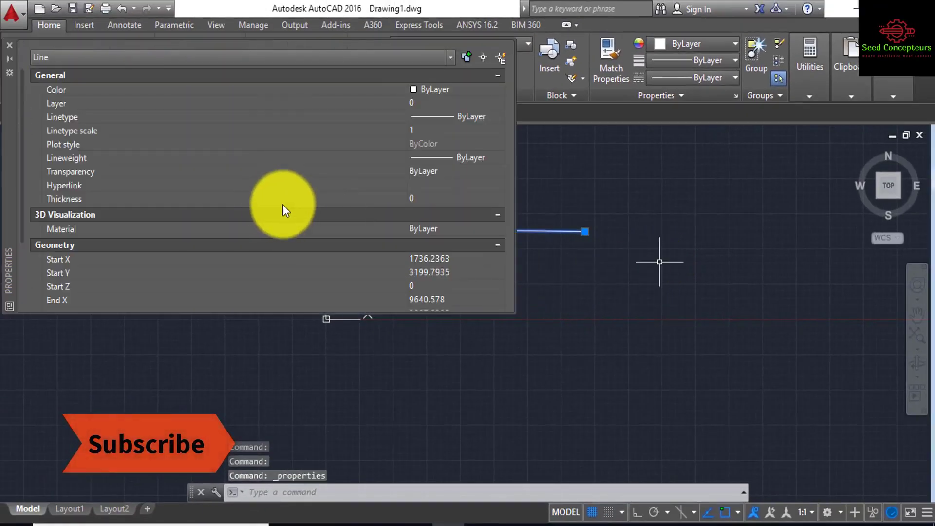
pyautogui.scroll(5, 243, 195)
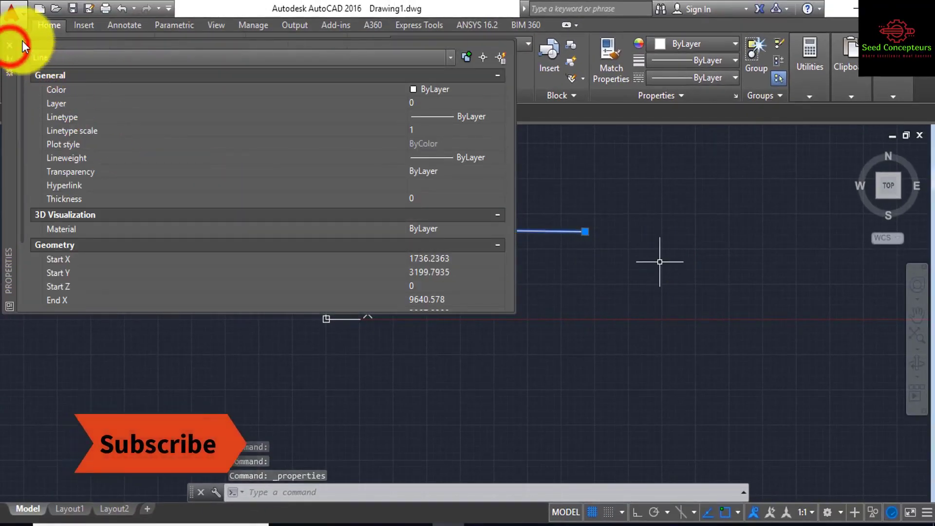
pyautogui.click(10, 45)
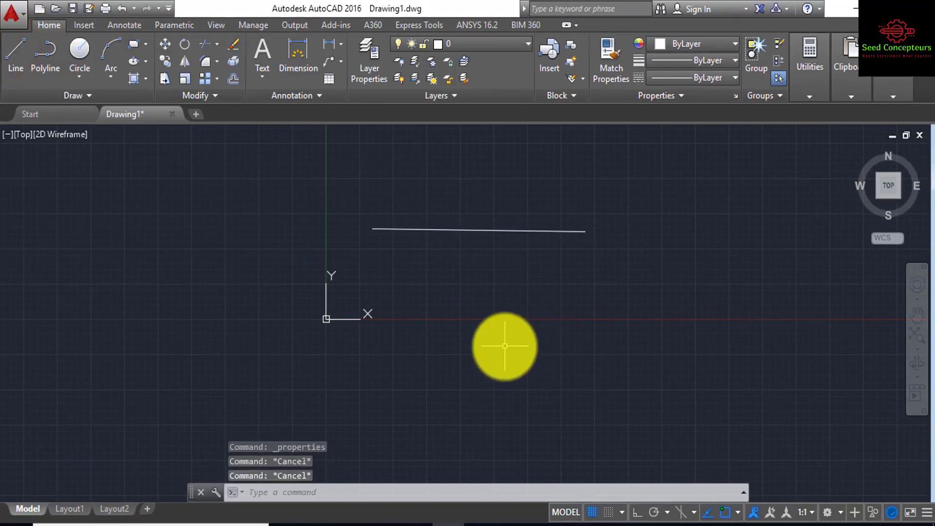
# Enable Display the Quick Properties Palette on selection and test it on the upper line.
pyautogui.write('ds')
pyautogui.press('Return')
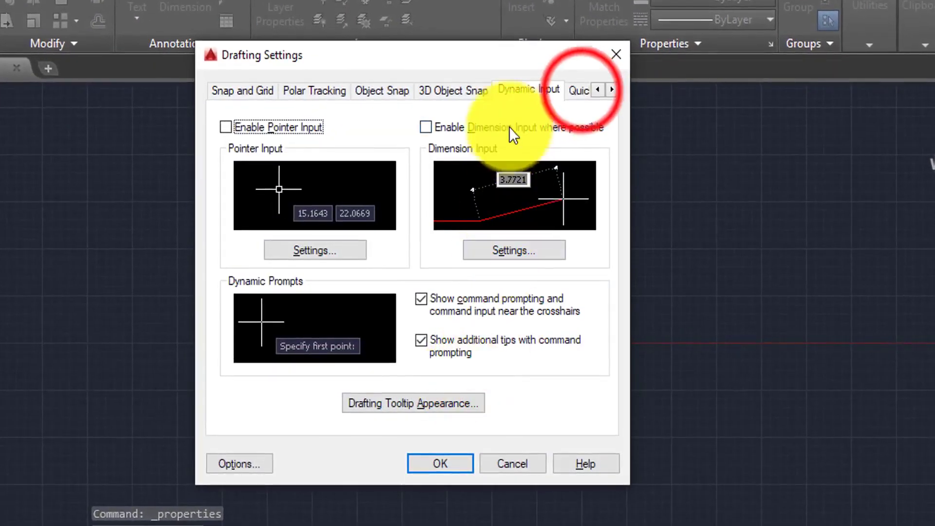
pyautogui.click(574, 91)
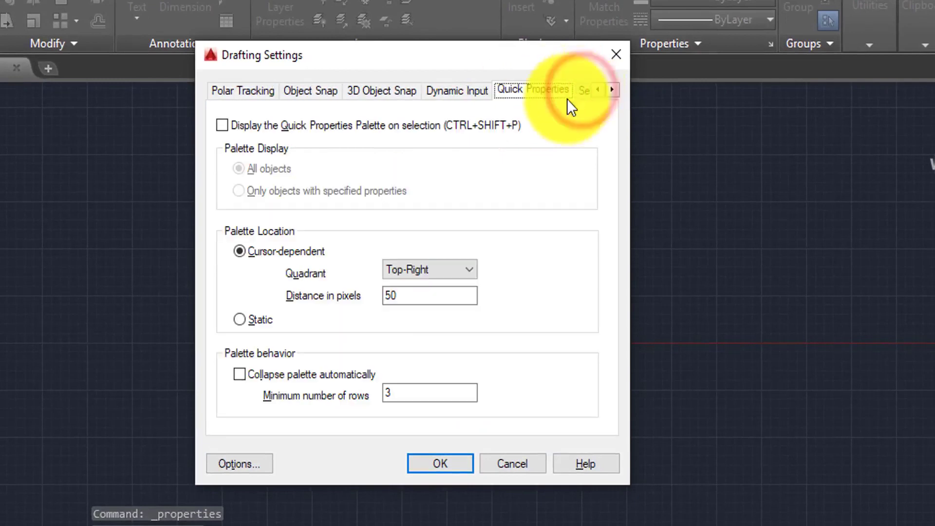
pyautogui.click(248, 125)
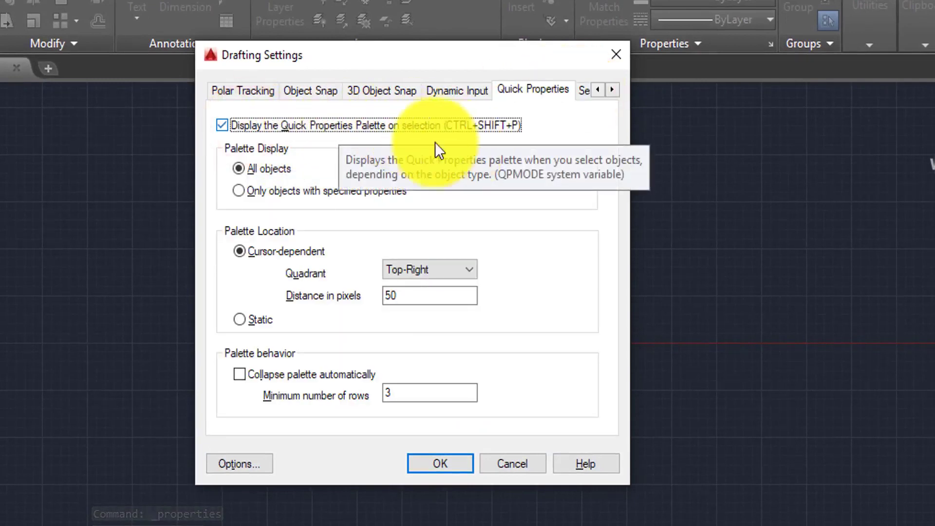
pyautogui.click(441, 463)
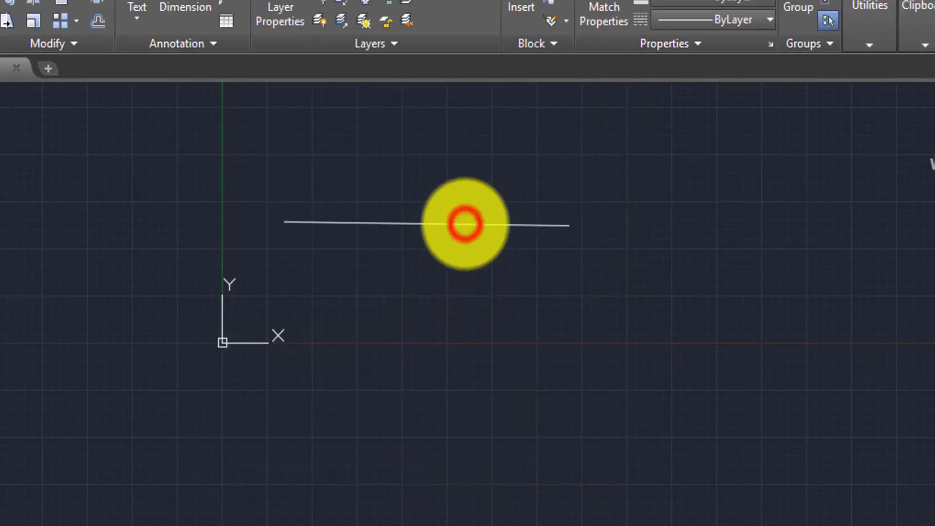
pyautogui.click(464, 224)
pyautogui.press('Escape')
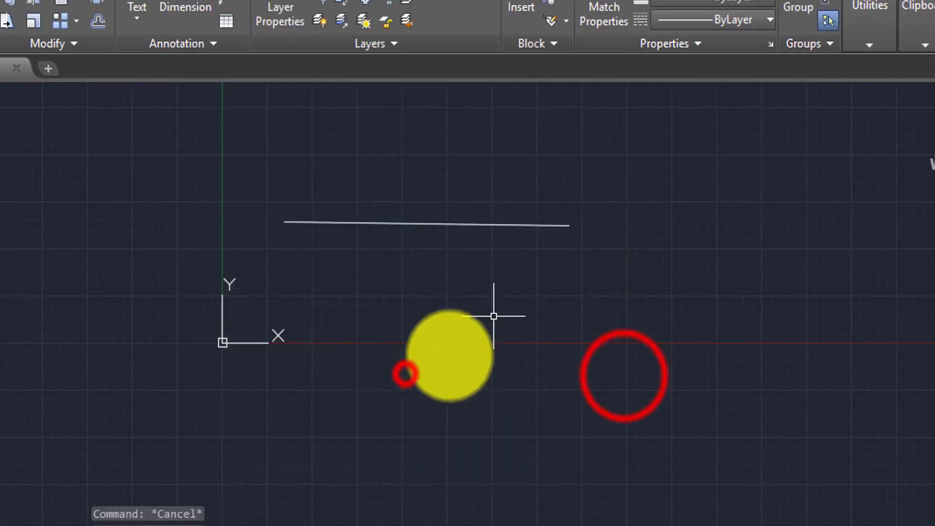
# Draw a second horizontal line below the first and select it.
pyautogui.write('l')
pyautogui.press('Return')
pyautogui.click(405, 373)
pyautogui.click(623, 374)
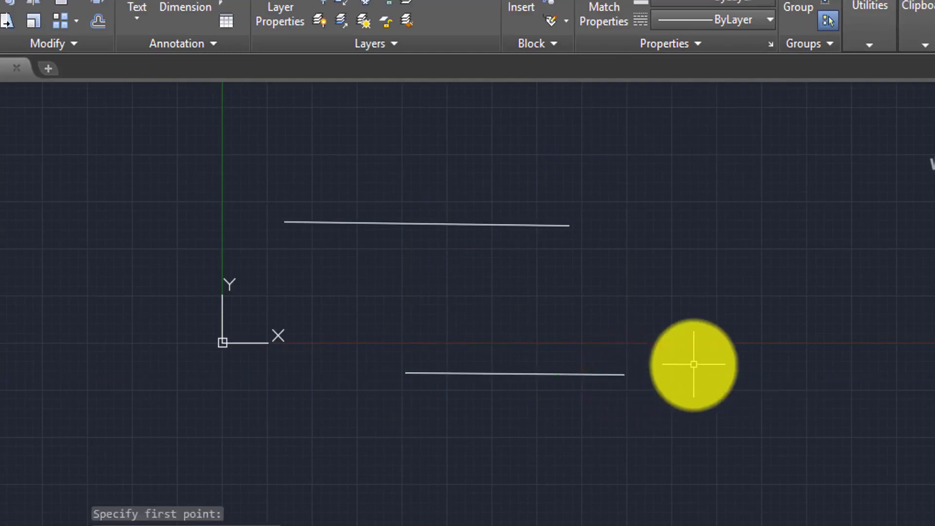
pyautogui.click(566, 375)
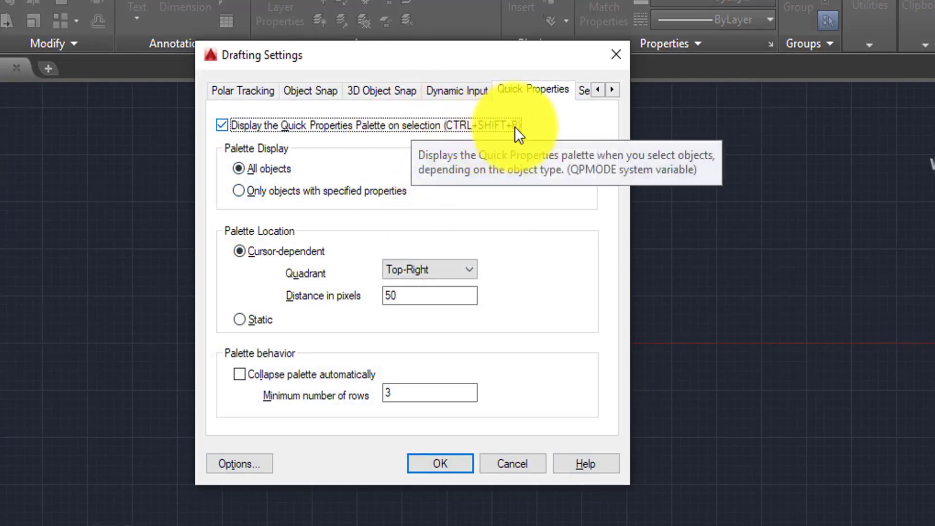
# View the Selection Cycling settings page and cancel without changes.
pyautogui.click(472, 97)
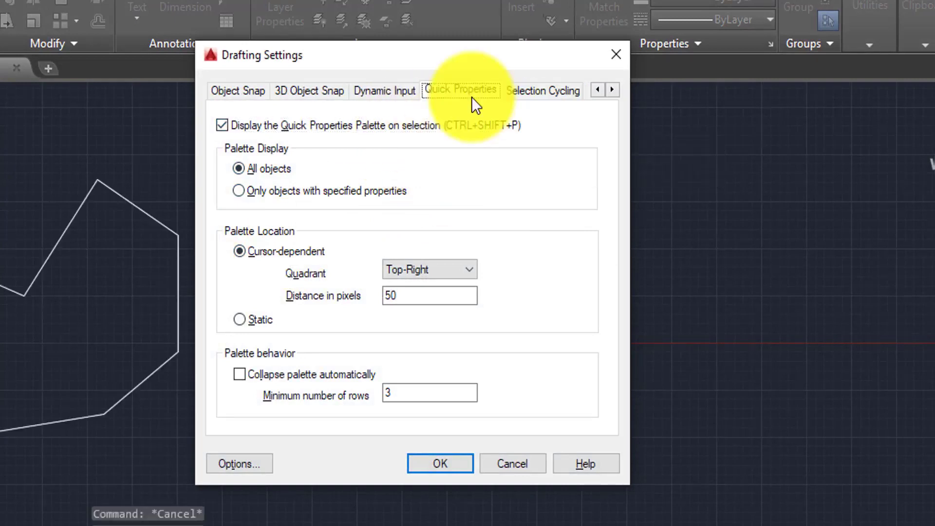
pyautogui.click(542, 99)
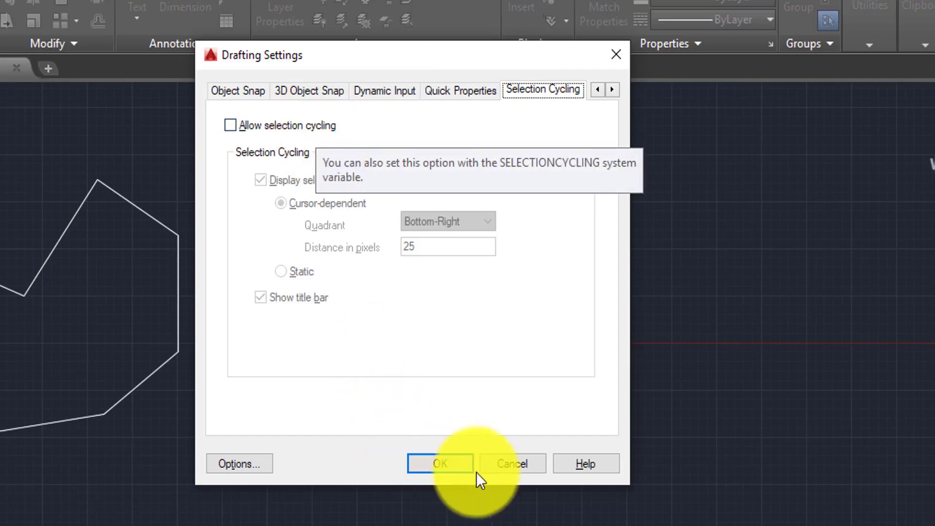
pyautogui.click(502, 469)
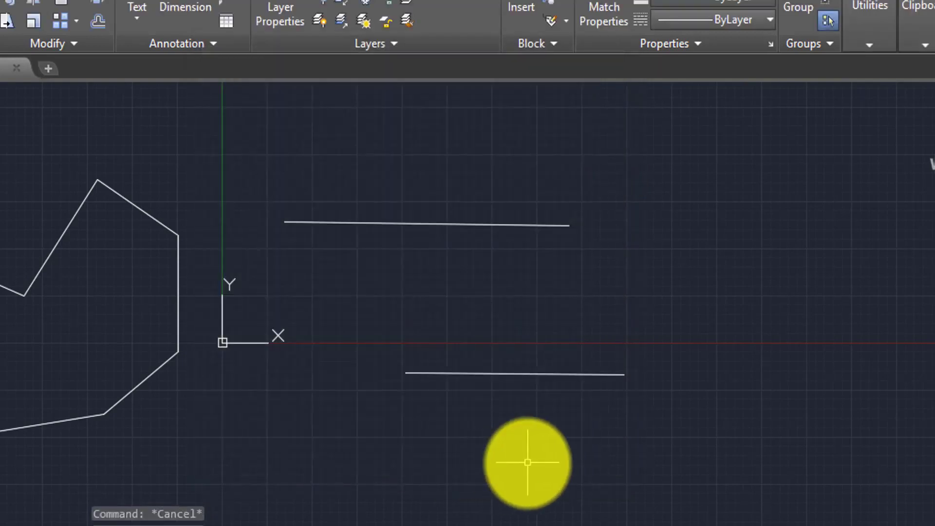
# Draw a slanted line right of the lower line and a second line overlapping it.
pyautogui.moveTo(648, 226); pyautogui.dragTo(685, 376)
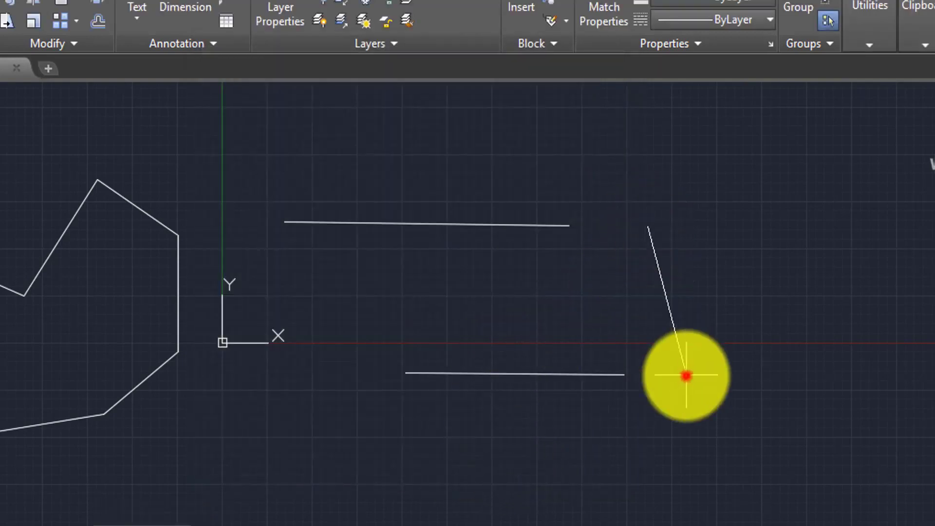
pyautogui.click(685, 375)
pyautogui.click(647, 226)
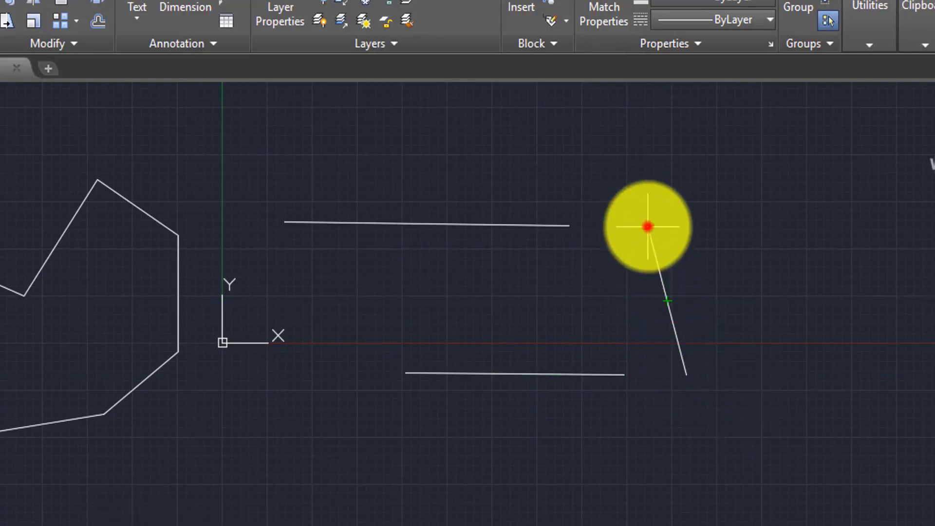
pyautogui.rightClick(684, 372)
pyautogui.rightClick(669, 309)
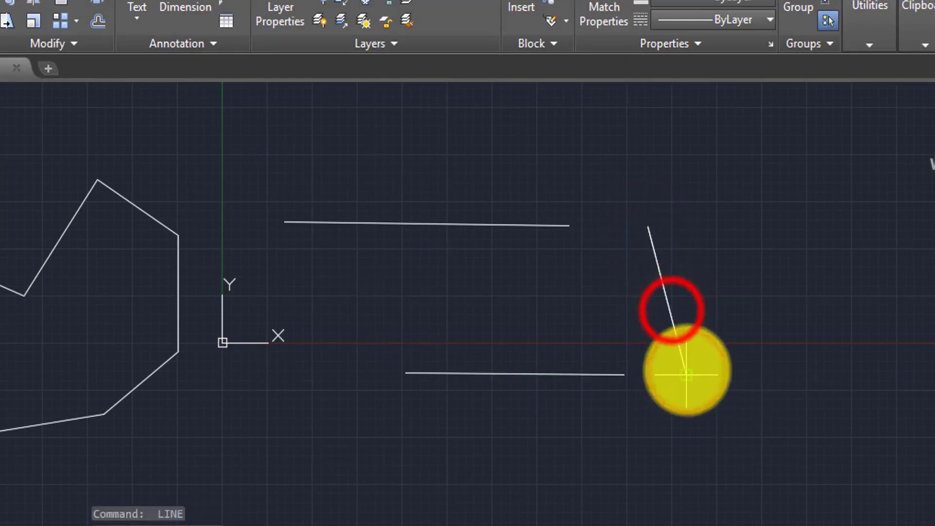
pyautogui.click(672, 310)
pyautogui.rightClick(682, 375)
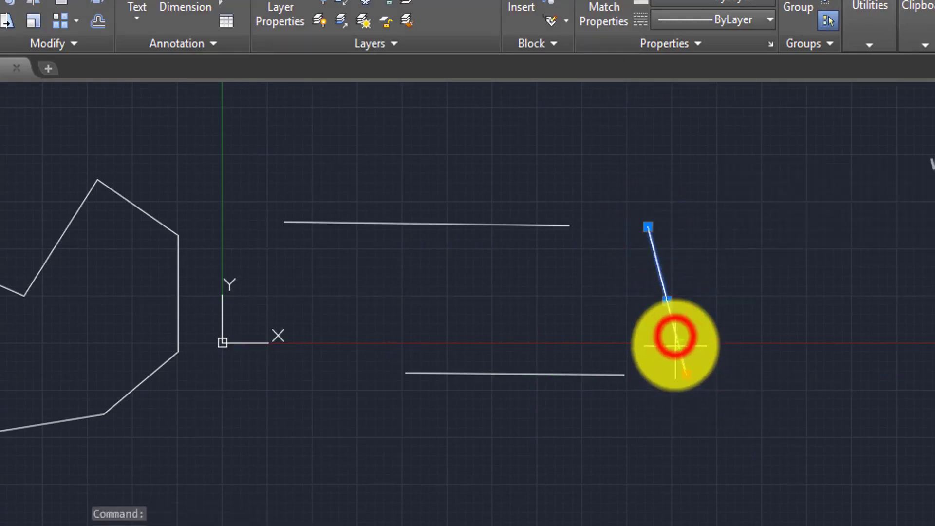
# Select the overlapping slanted lines to inspect their quick properties, then clear the selection.
pyautogui.click(669, 312)
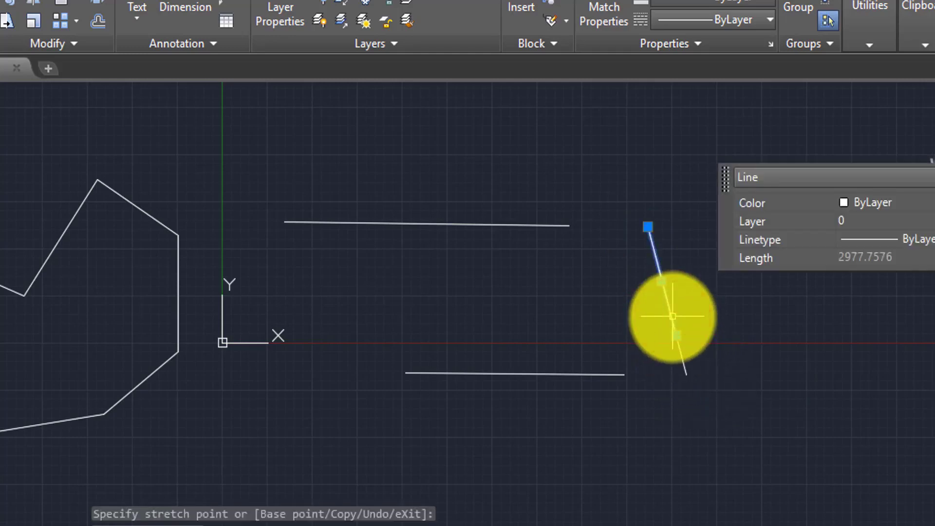
pyautogui.rightClick(682, 360)
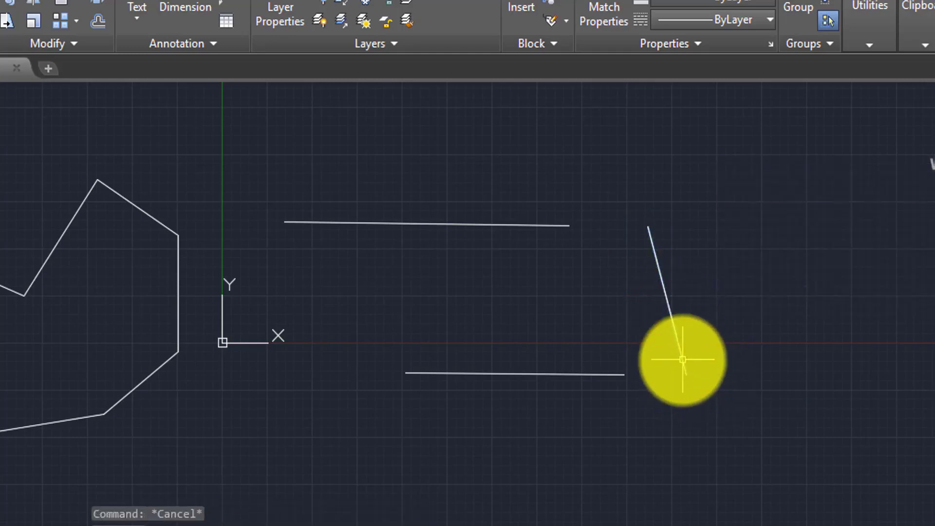
pyautogui.click(668, 297)
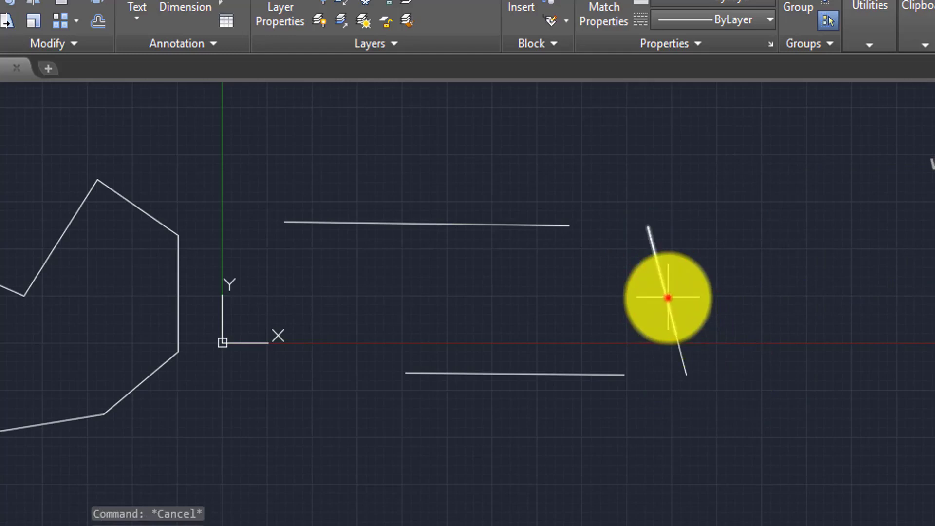
pyautogui.rightClick(677, 339)
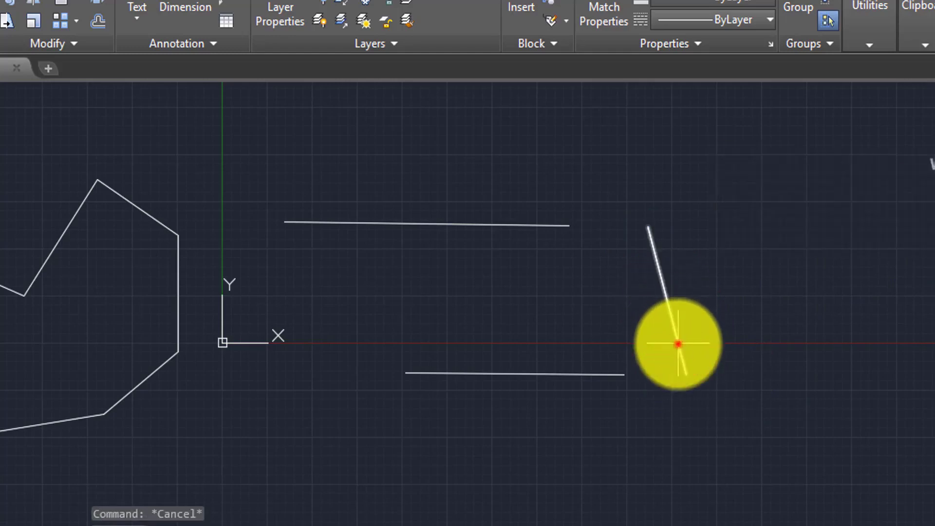
pyautogui.click(678, 344)
pyautogui.press('Escape')
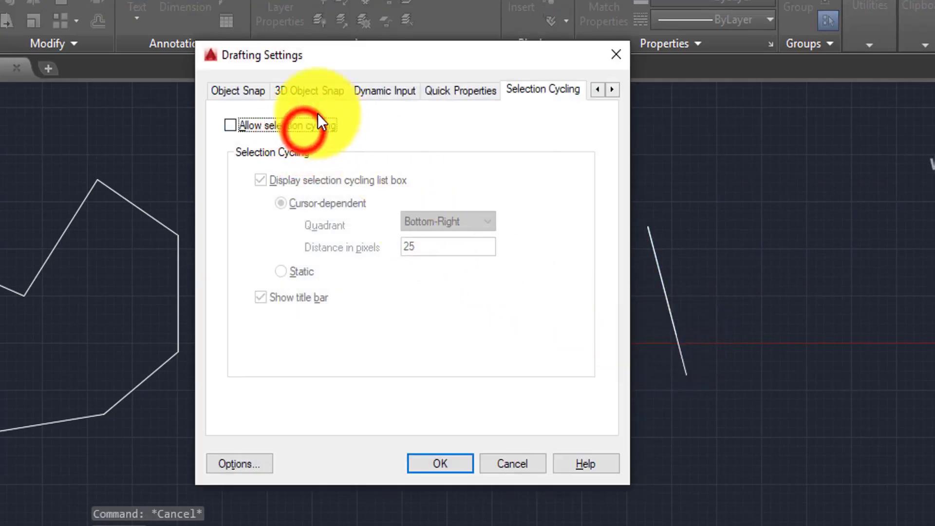
# Turn on Allow selection cycling and pick each overlapping slanted line from the Selection list.
pyautogui.click(303, 130)
pyautogui.click(446, 463)
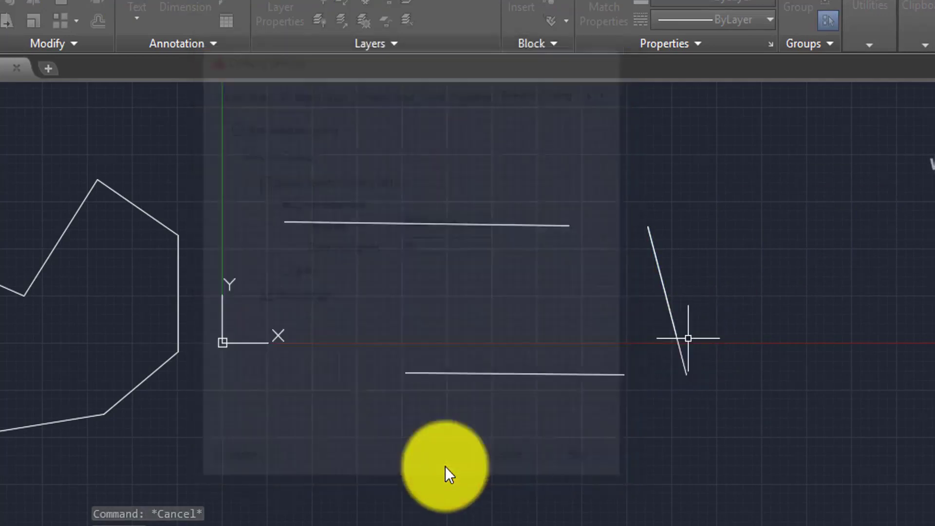
pyautogui.click(658, 268)
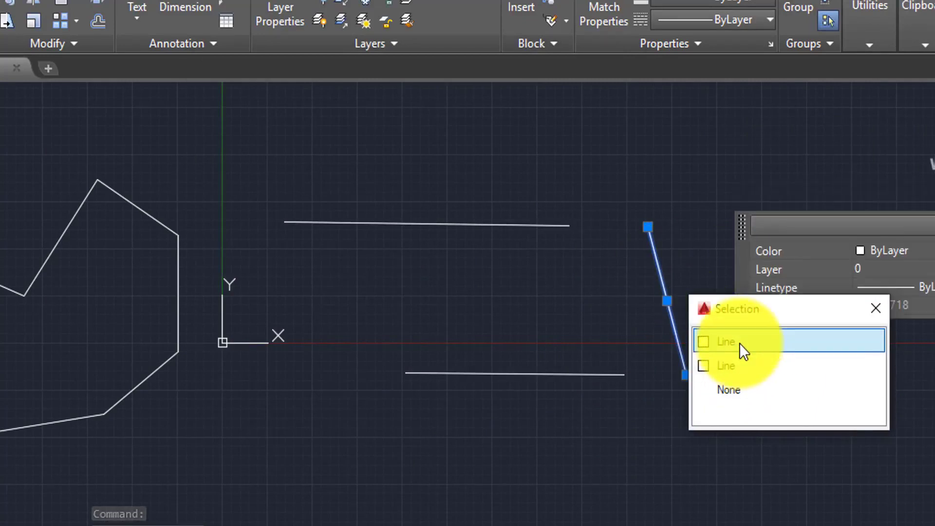
pyautogui.moveTo(740, 308); pyautogui.dragTo(797, 314)
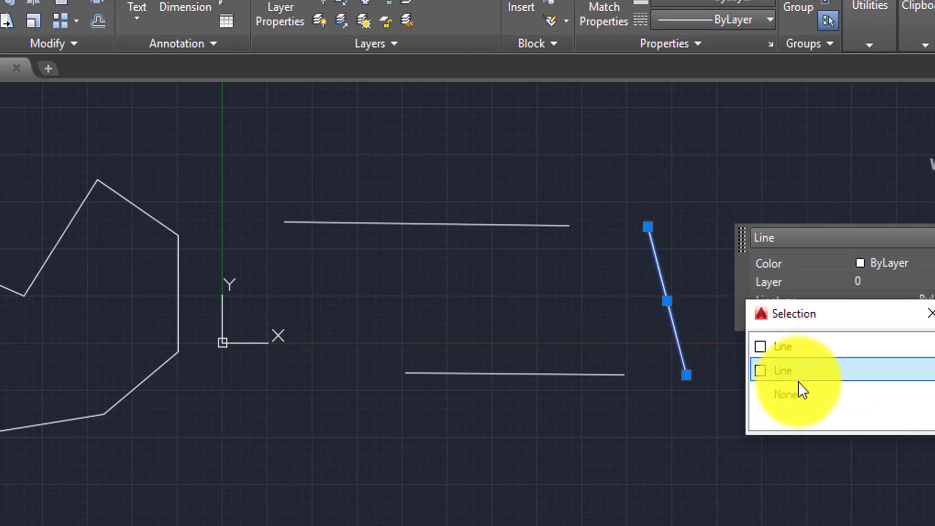
pyautogui.click(793, 340)
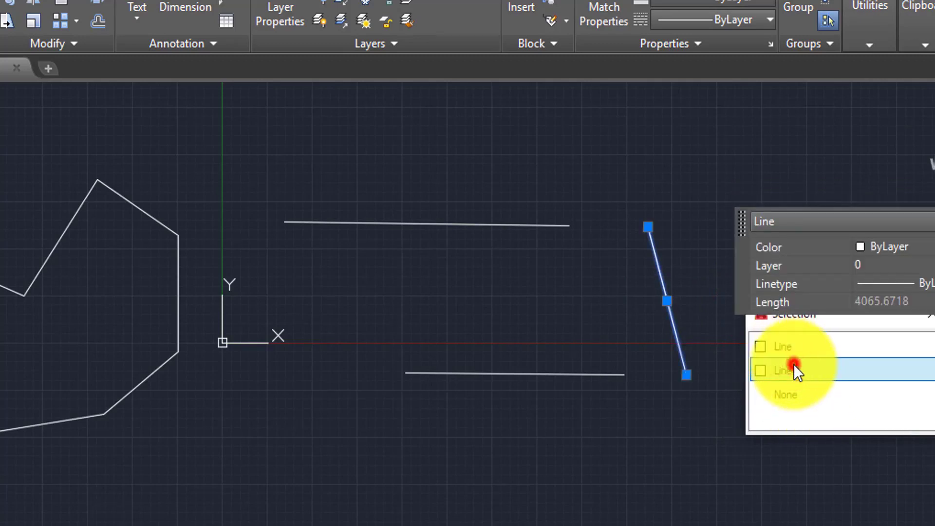
pyautogui.click(793, 364)
pyautogui.press('Escape')
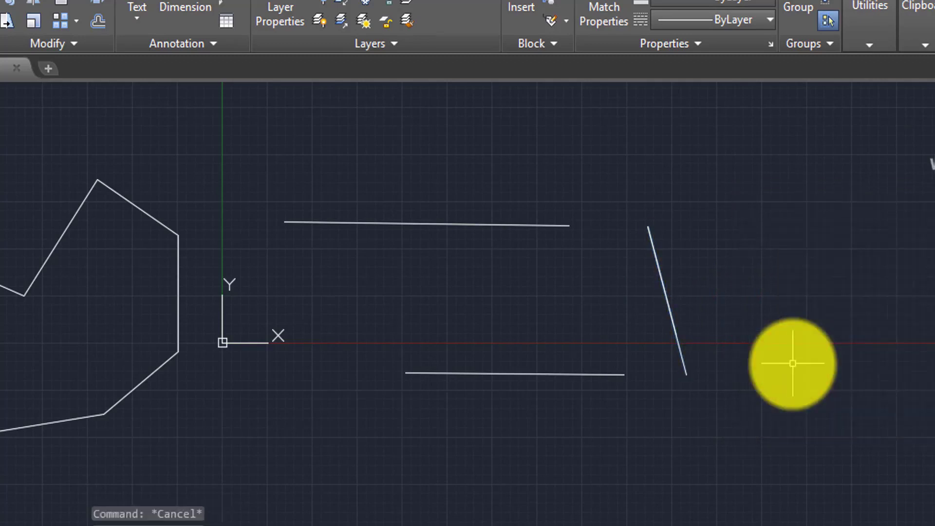
pyautogui.scroll(-4, 664, 323)
pyautogui.scroll(-2, 678, 277)
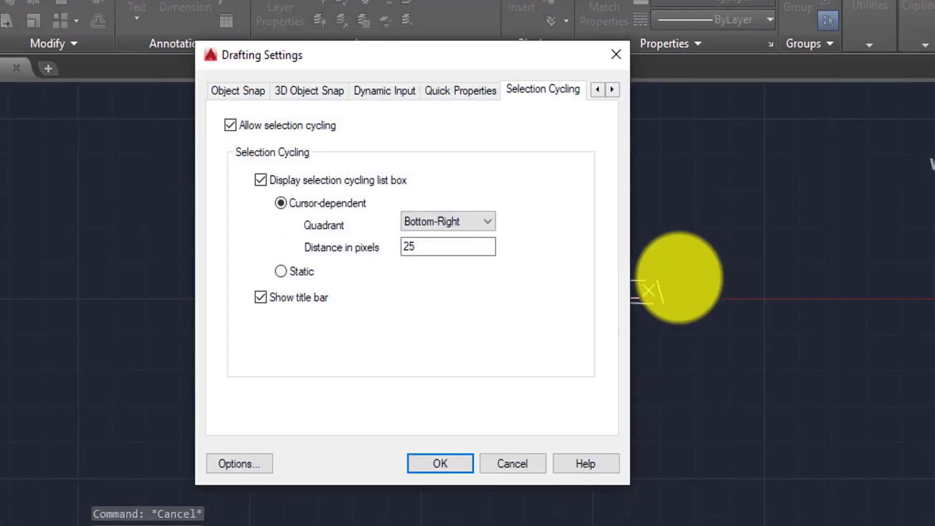
pyautogui.click(239, 93)
pyautogui.click(290, 94)
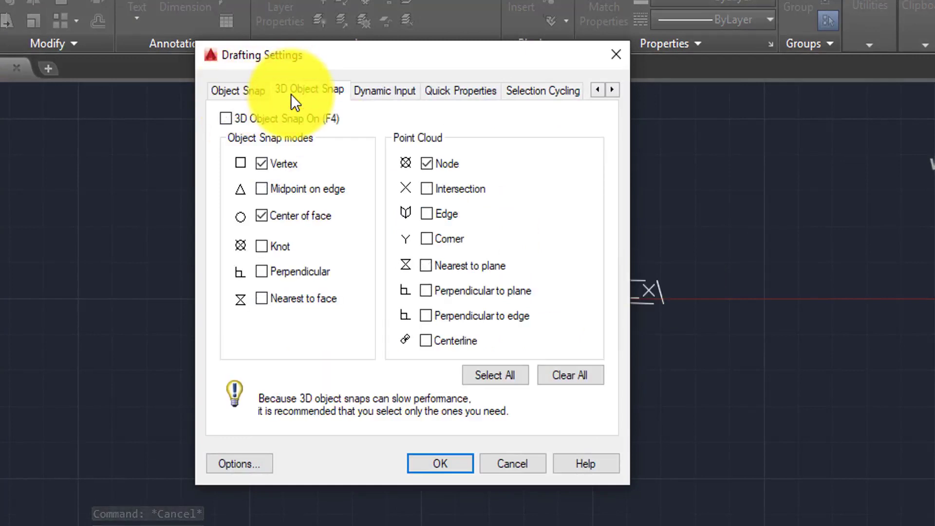
pyautogui.click(447, 462)
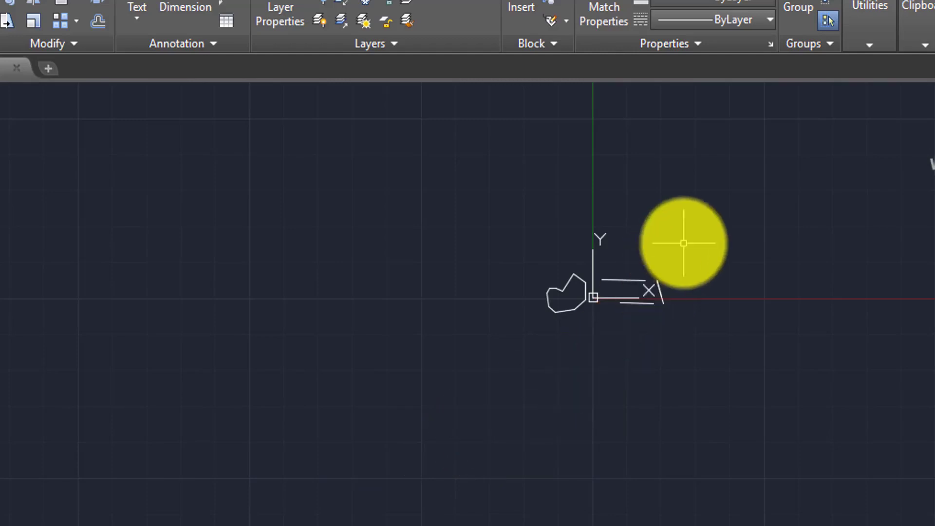
pyautogui.scroll(2, 677, 289)
pyautogui.scroll(2, 669, 345)
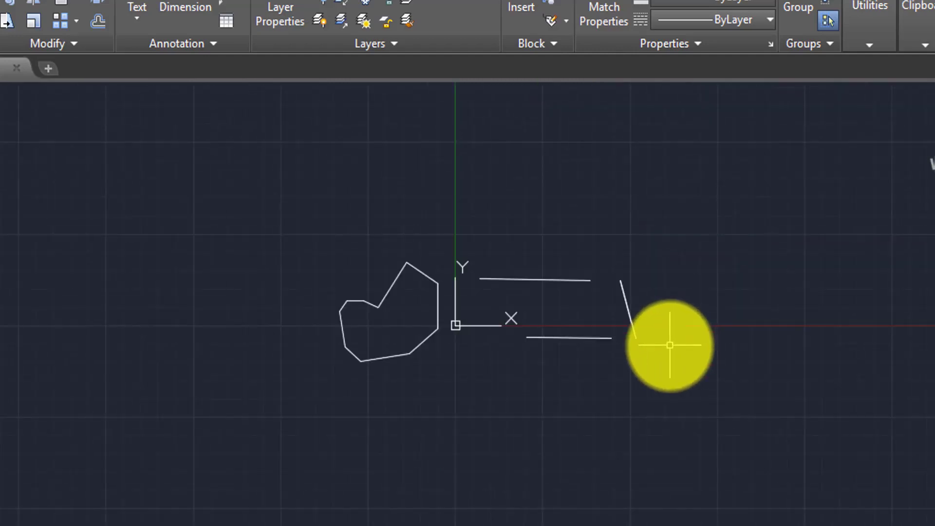